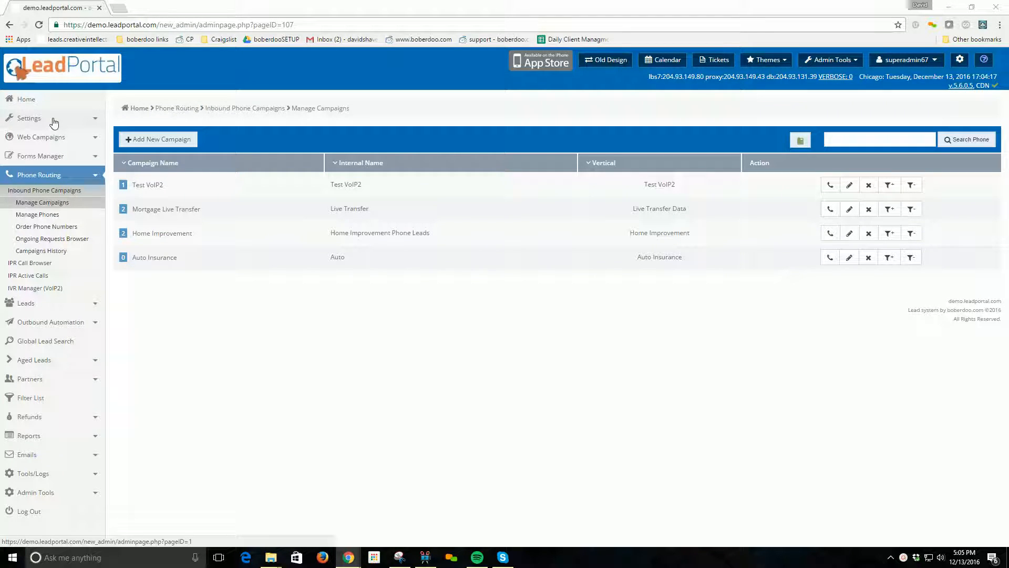
# Go to Settings and open Source/Vendor Settings to list the Inbound Phone sources.
pyautogui.click(28, 121)
pyautogui.click(42, 206)
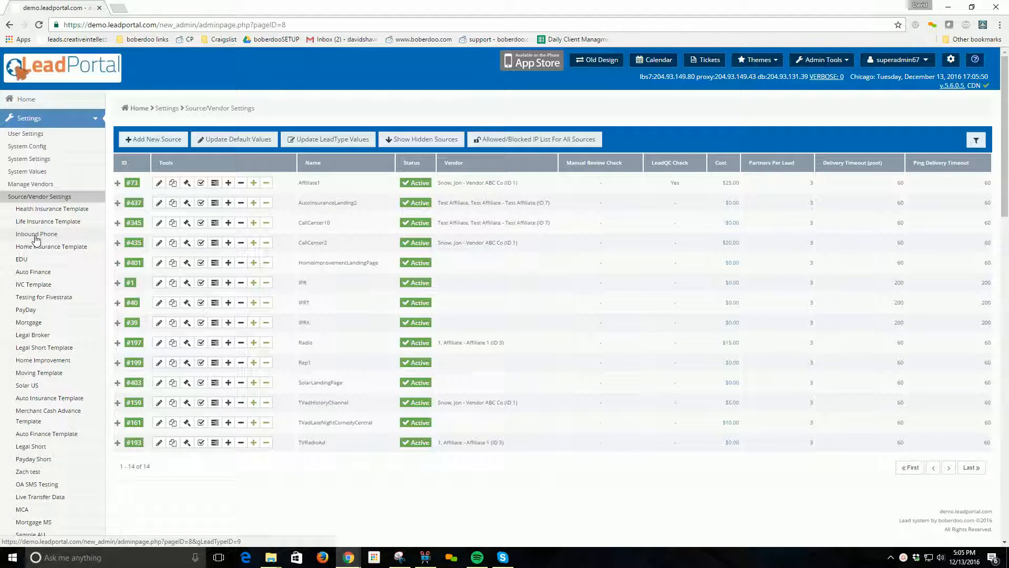
pyautogui.click(36, 238)
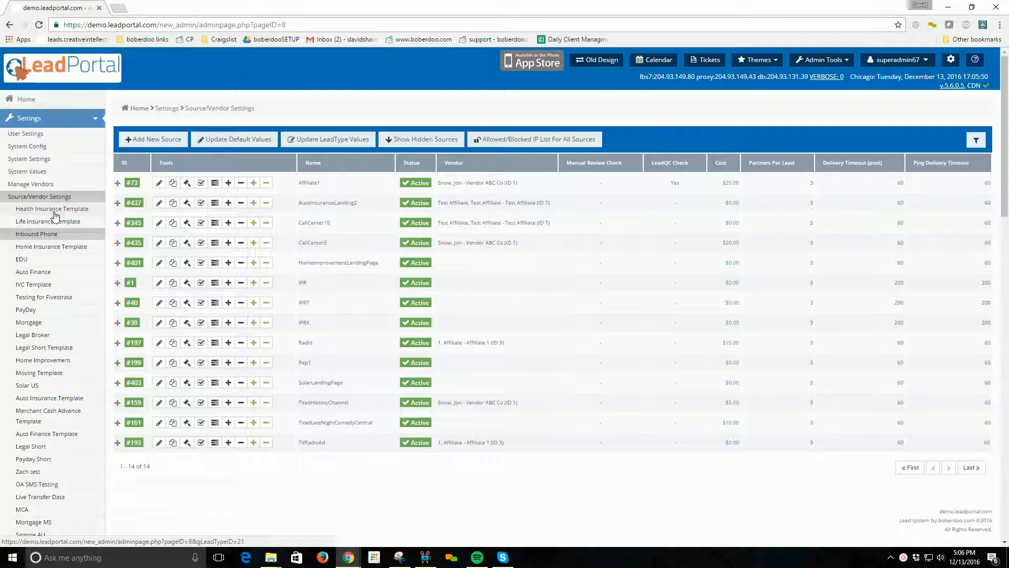
pyautogui.click(26, 238)
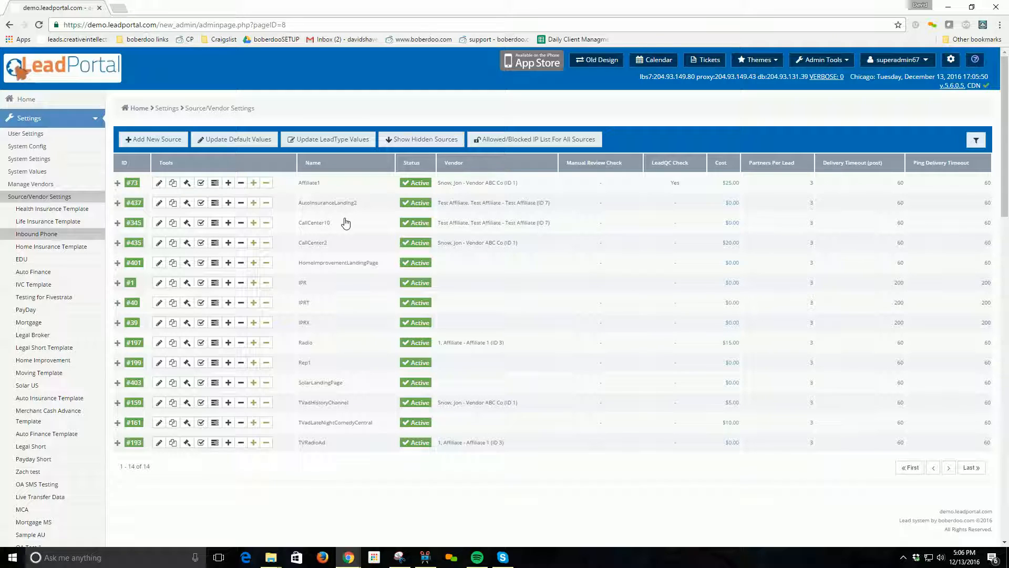
pyautogui.moveTo(362, 202); pyautogui.dragTo(299, 205)
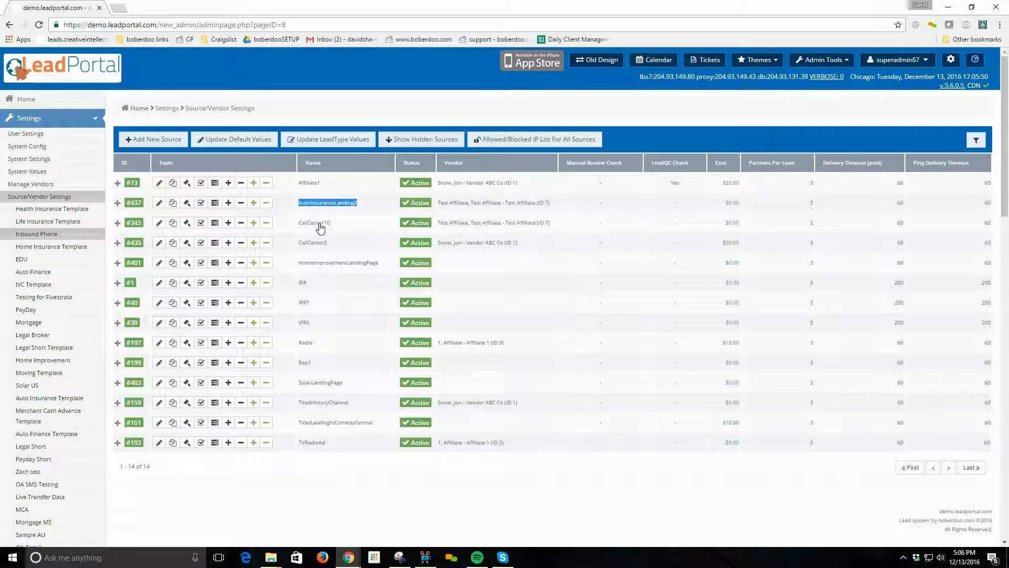
pyautogui.moveTo(335, 221); pyautogui.dragTo(299, 225)
pyautogui.moveTo(363, 203); pyautogui.dragTo(297, 205)
pyautogui.doubleClick(305, 342)
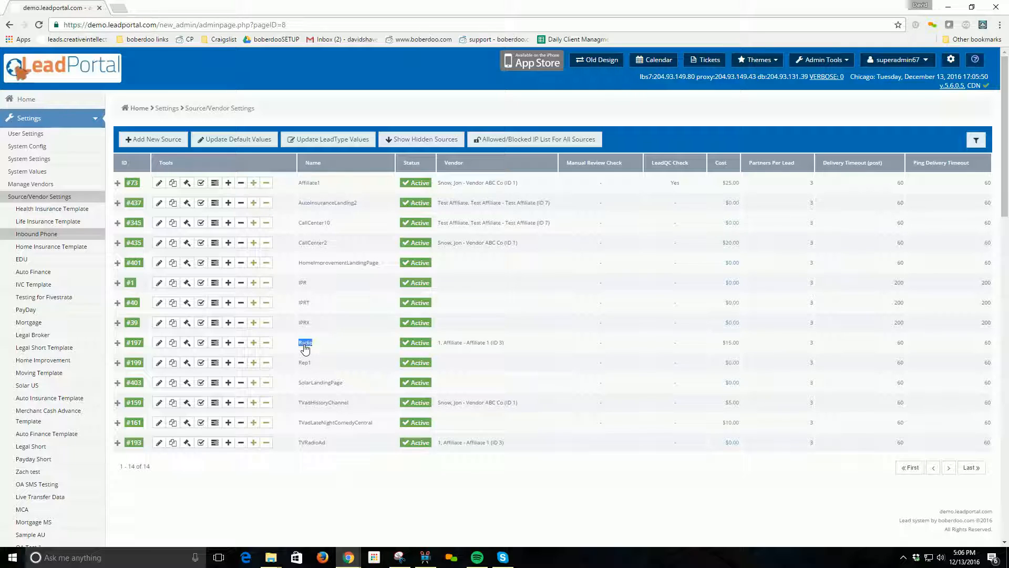
pyautogui.doubleClick(314, 384)
pyautogui.doubleClick(314, 404)
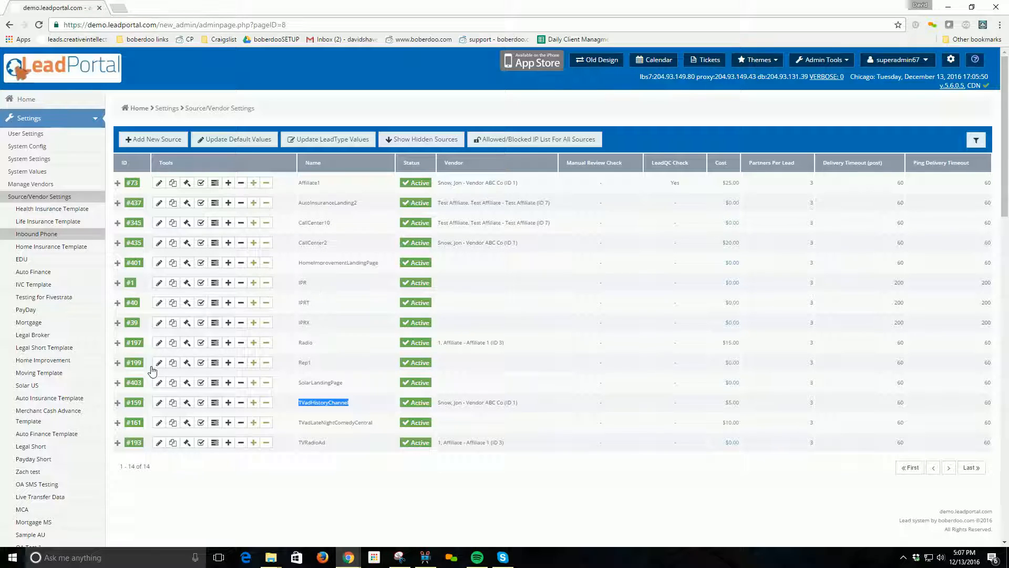
# Start a new inbound phone source and enter SolarLandingPage3 as its Source Name.
pyautogui.click(157, 142)
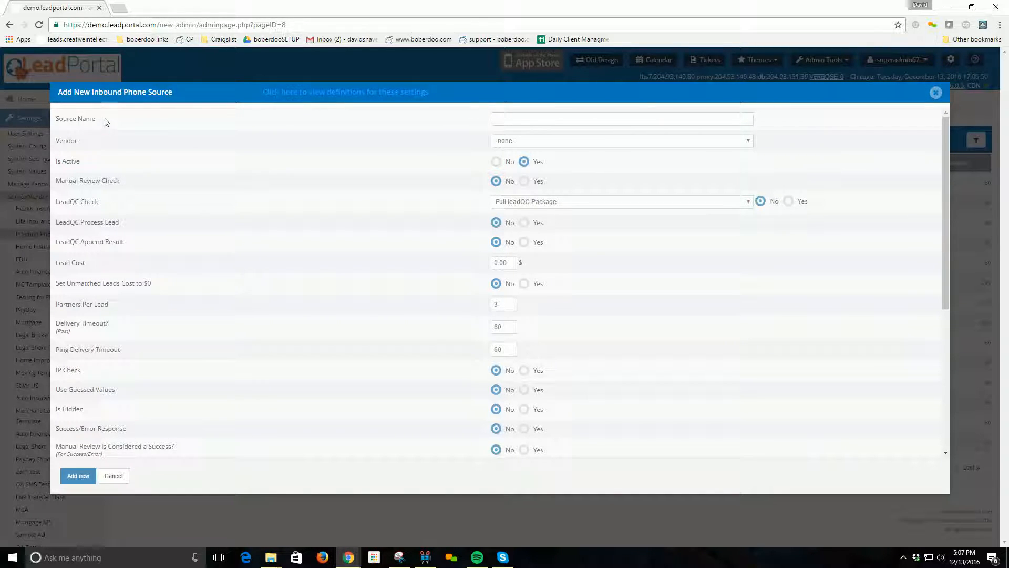
pyautogui.moveTo(55, 119); pyautogui.dragTo(100, 122)
pyautogui.click(517, 120)
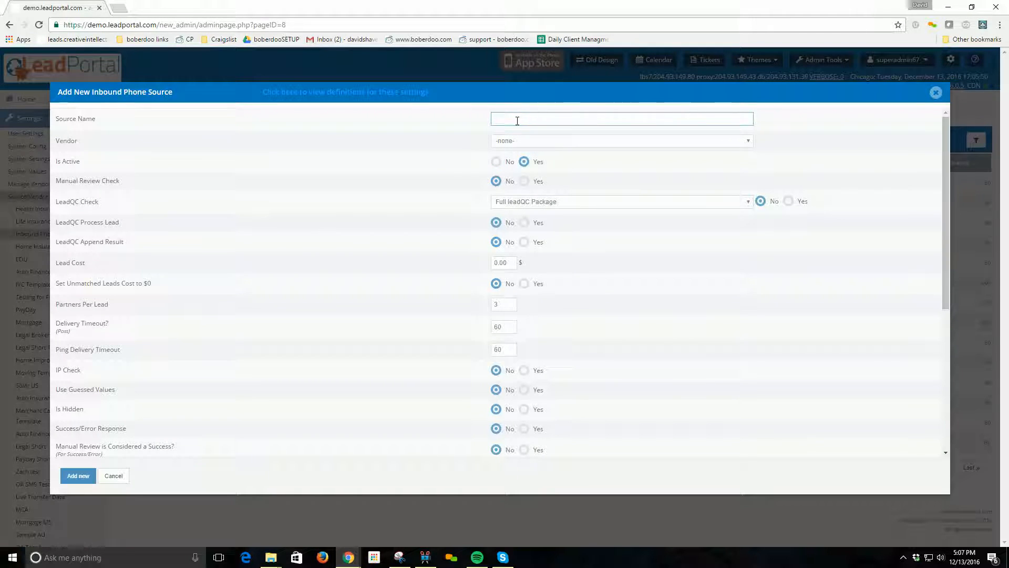
pyautogui.write('SolarLandingPage')
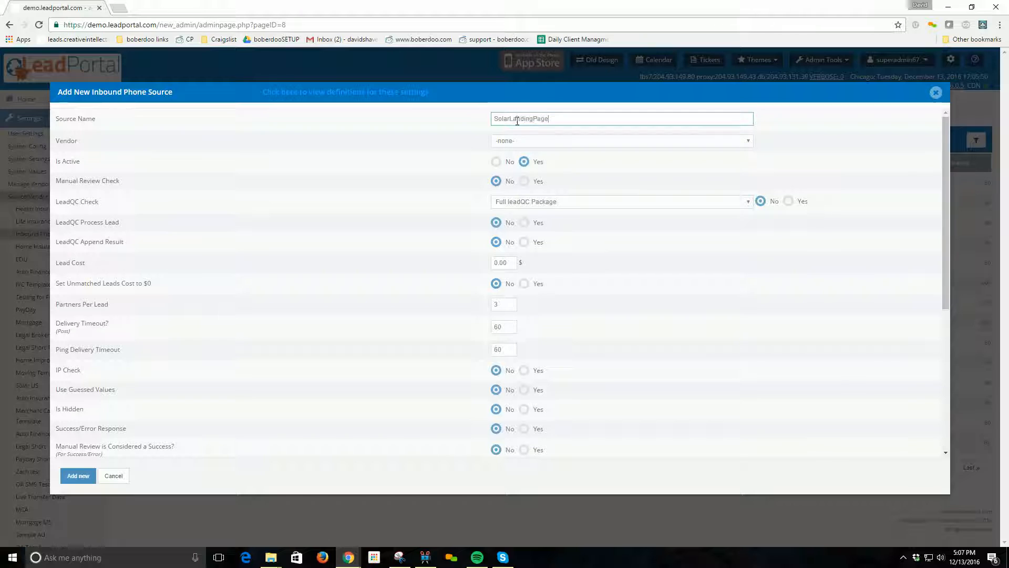
pyautogui.write('3')
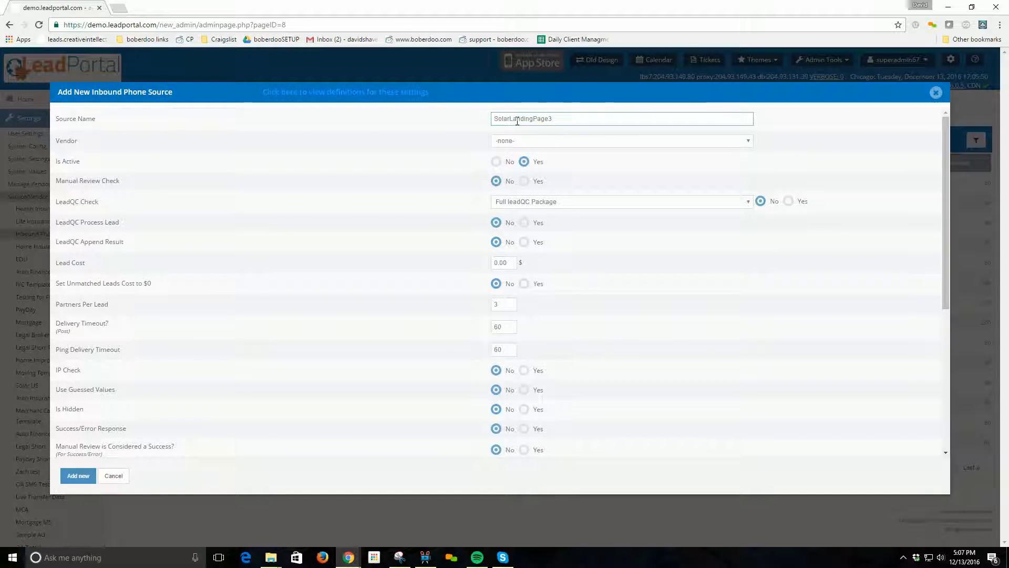
pyautogui.doubleClick(537, 119)
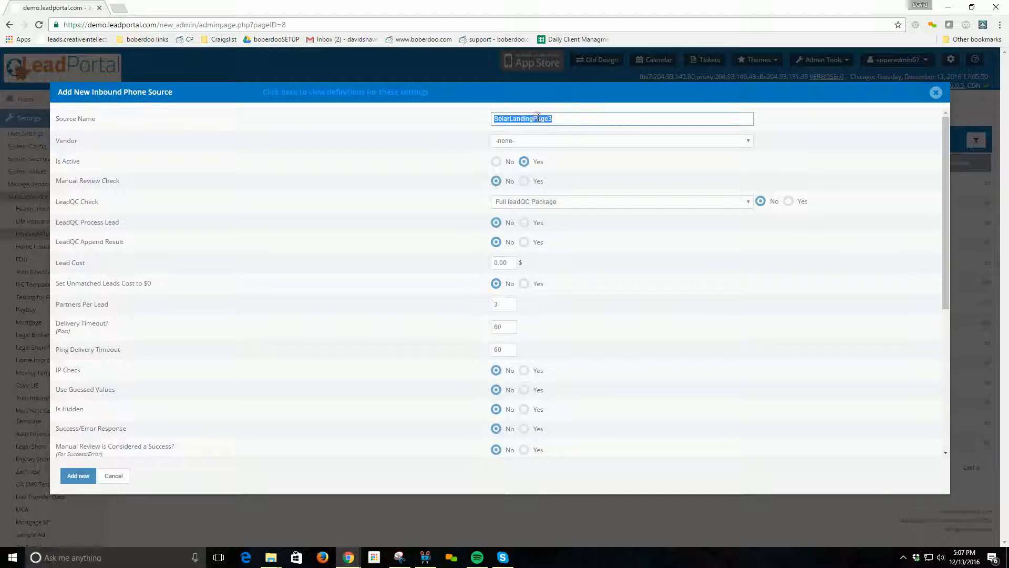
pyautogui.doubleClick(68, 140)
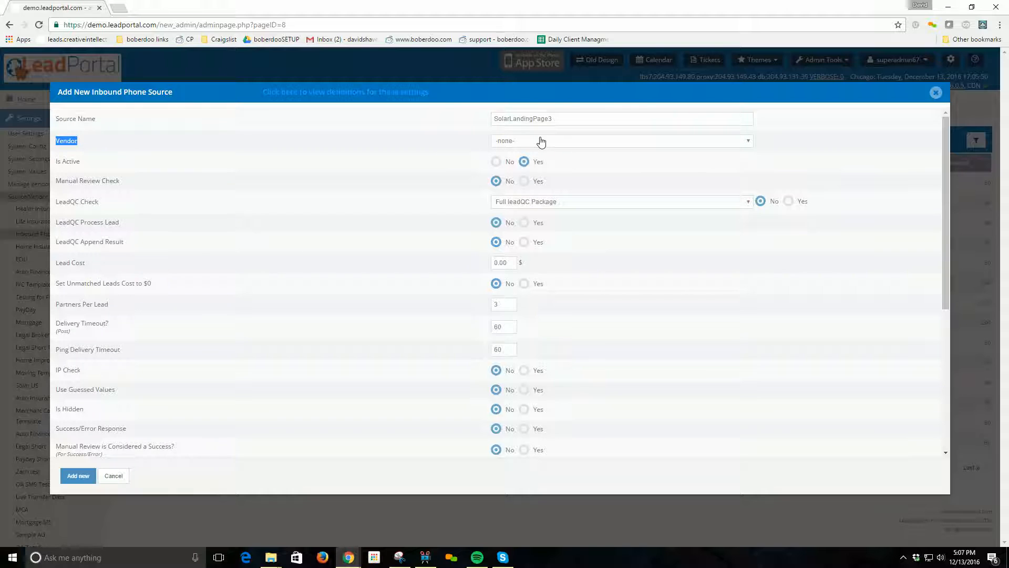
# Pick Vendor ABC Co from the Vendor dropdown for SolarLandingPage3.
pyautogui.doubleClick(566, 121)
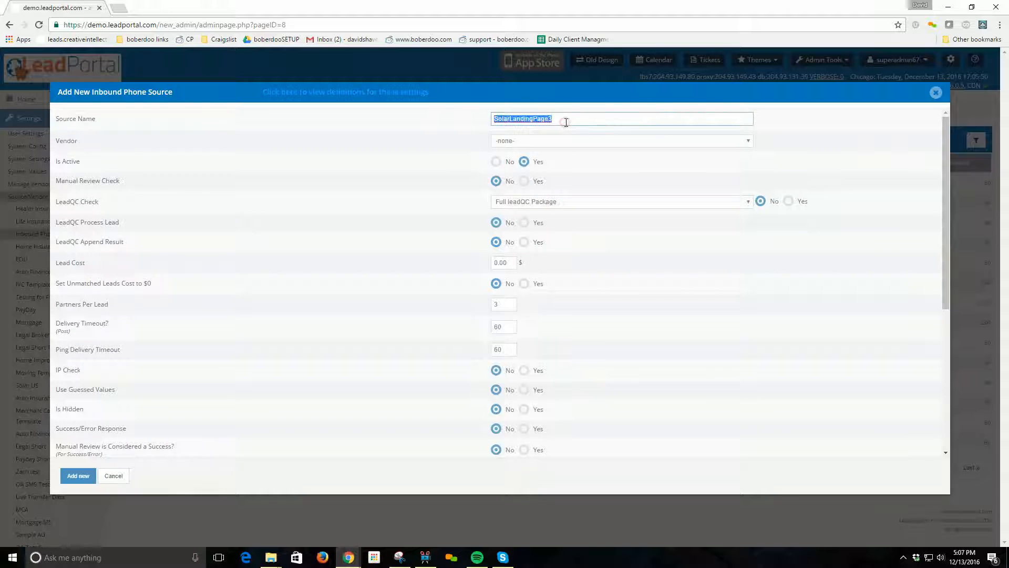
pyautogui.click(517, 143)
pyautogui.click(515, 190)
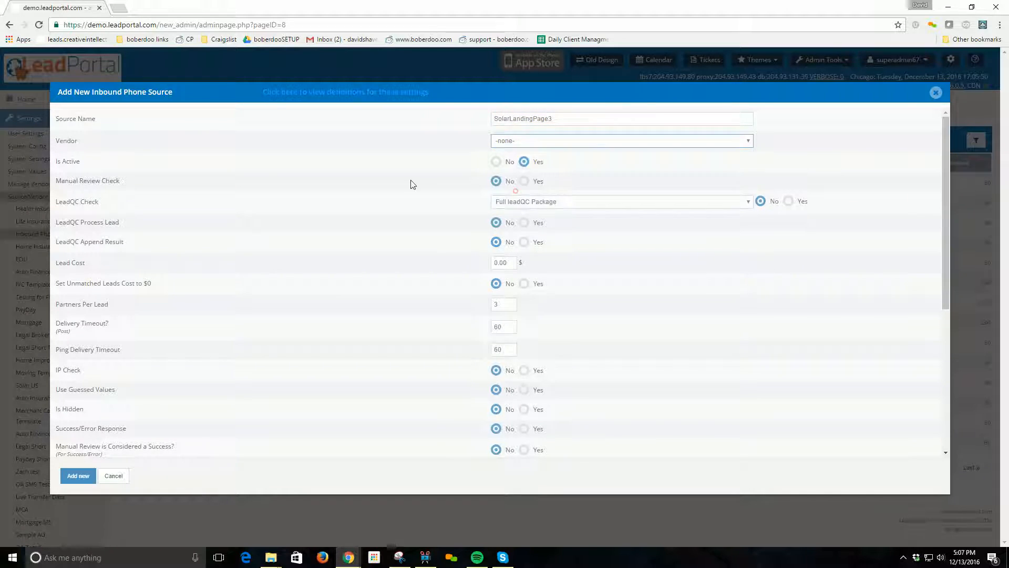
pyautogui.doubleClick(70, 140)
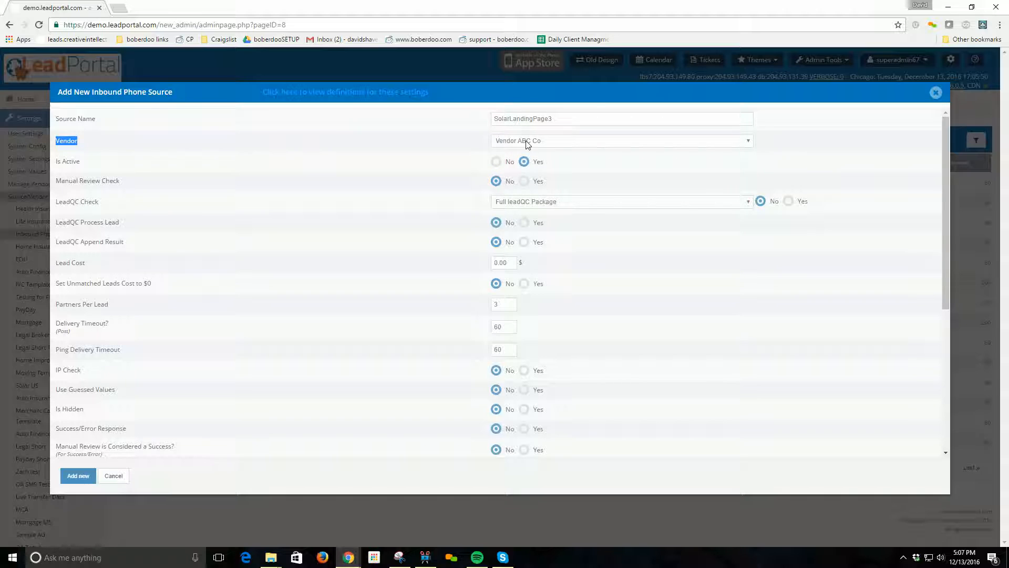
# Review the Is Active, Lead Cost (0.00) and Partners Per Lead settings.
pyautogui.doubleClick(71, 161)
pyautogui.doubleClick(78, 263)
pyautogui.moveTo(493, 263); pyautogui.dragTo(498, 268)
pyautogui.moveTo(57, 304); pyautogui.dragTo(138, 301)
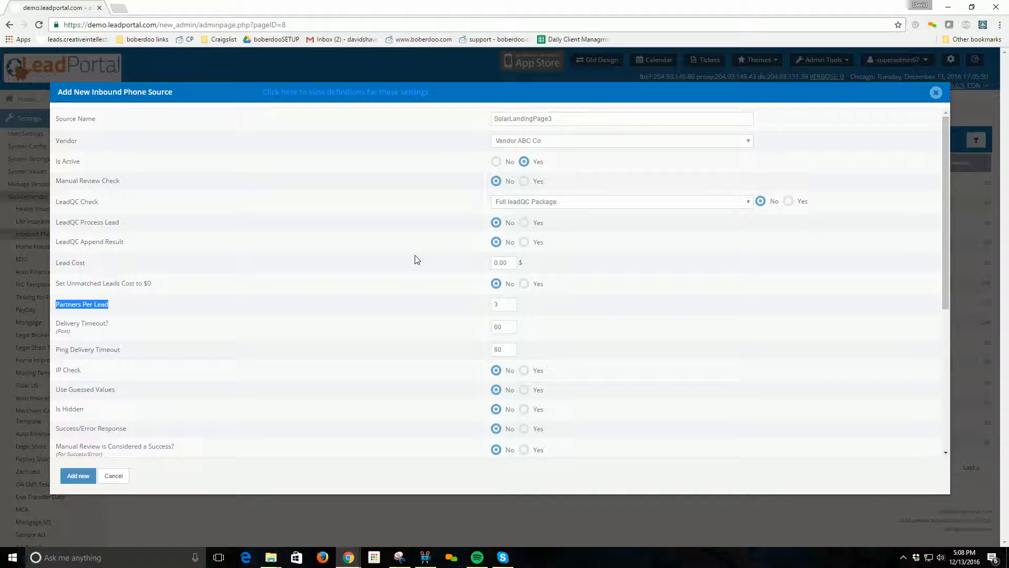
pyautogui.doubleClick(509, 303)
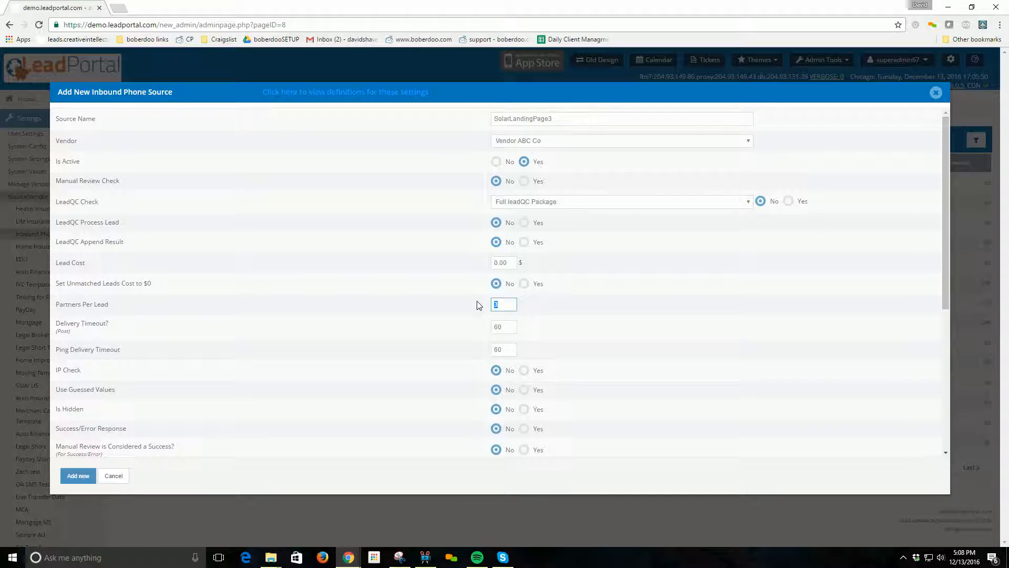
pyautogui.click(506, 302)
pyautogui.click(471, 297)
pyautogui.click(496, 304)
pyautogui.write('3')
pyautogui.click(507, 302)
pyautogui.doubleClick(509, 301)
pyautogui.click(547, 309)
pyautogui.doubleClick(492, 303)
# Save SolarLandingPage3 with Vendor ABC Co using the Add new button.
pyautogui.click(77, 477)
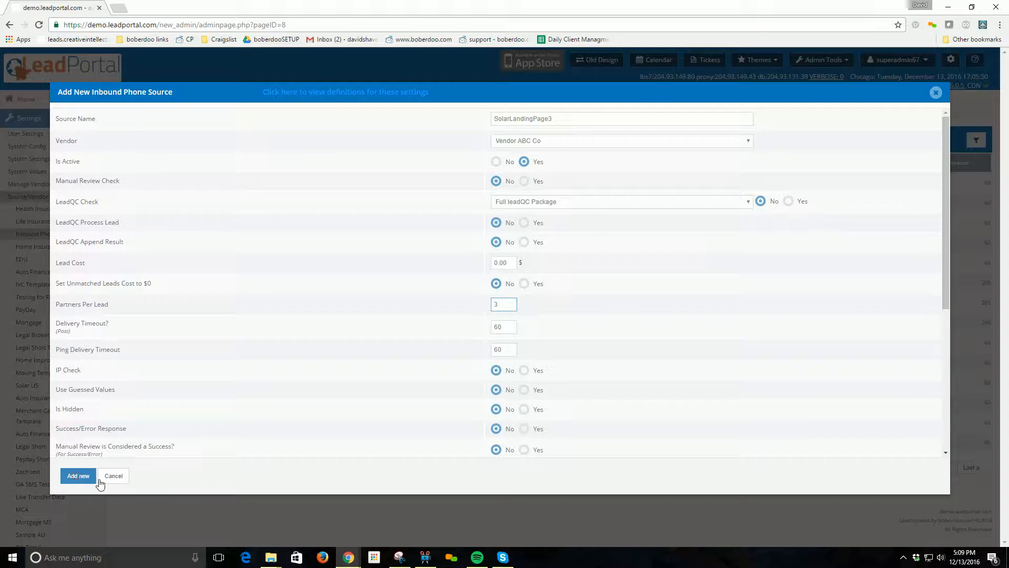